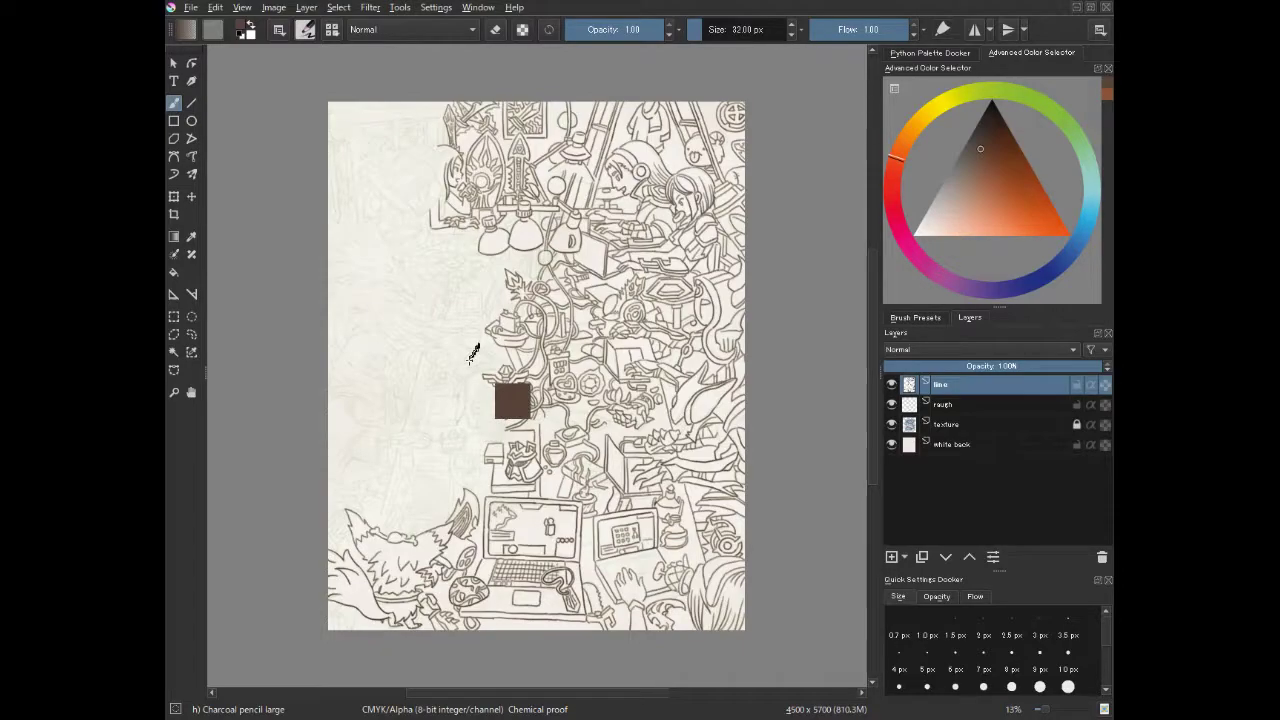
scroll(476, 352, "up", 3)
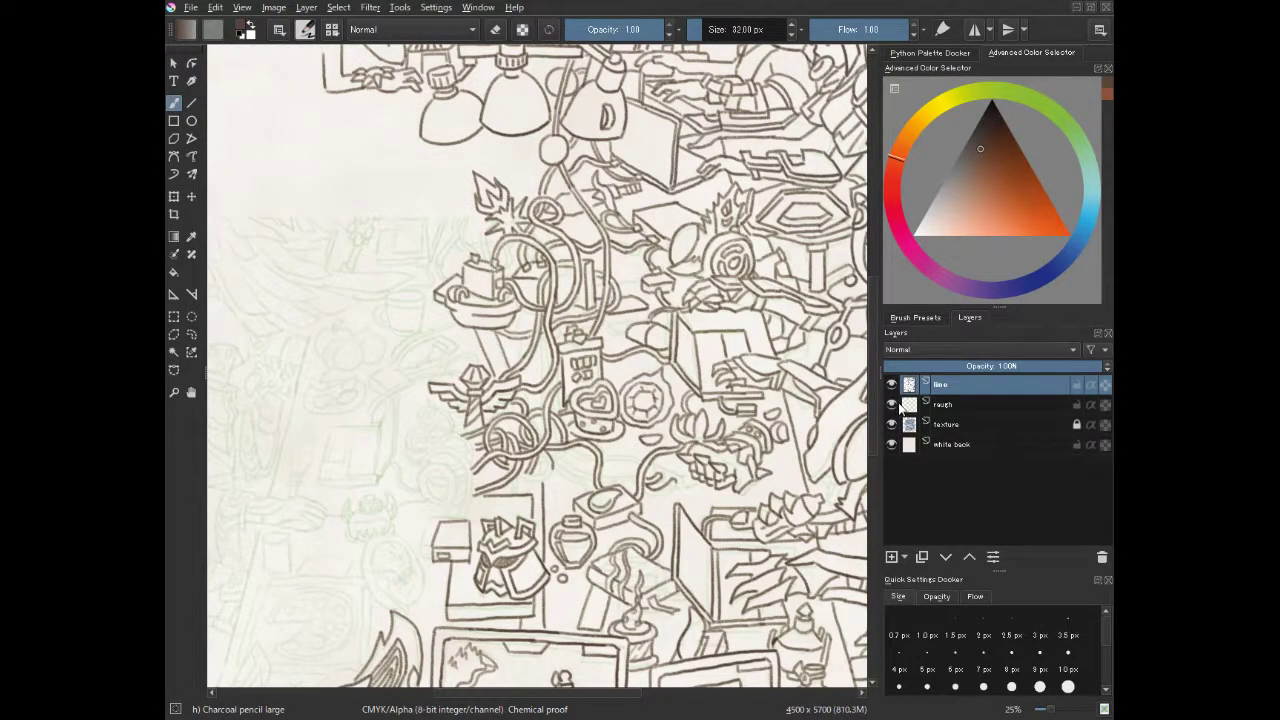
mouse_move(368, 458)
left_mouse_down()
mouse_move(373, 487)
mouse_move(424, 462)
left_mouse_up()
key("ctrl+z")
key("ctrl+z")
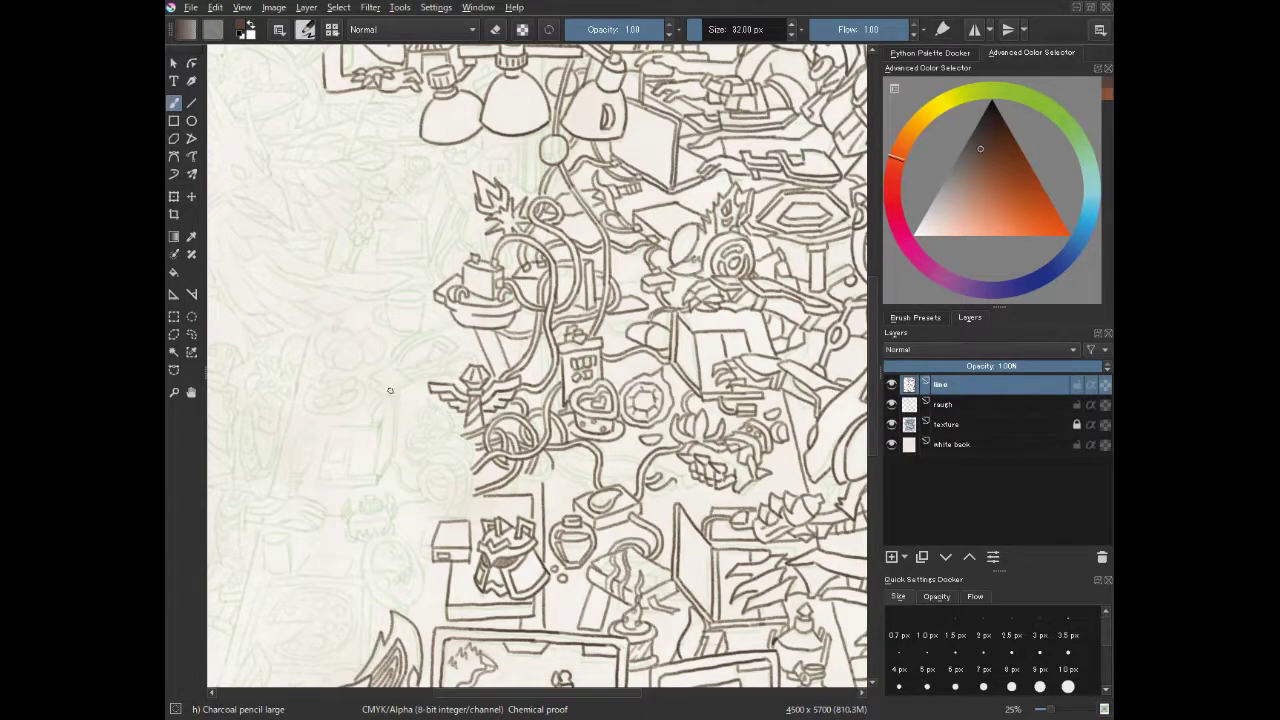
left_click_drag(401, 381, 367, 414)
key("ctrl+z")
left_click(982, 139)
left_click_drag(404, 383, 373, 422)
key("ctrl+z")
- Pick a slightly darker muted brown as the line colour and try it with a test stroke
left_click(976, 147)
mouse_move(443, 369)
left_mouse_down()
mouse_move(475, 359)
mouse_move(446, 369)
left_mouse_up()
key("ctrl+z")
key("ctrl+z")
key("ctrl+plus")
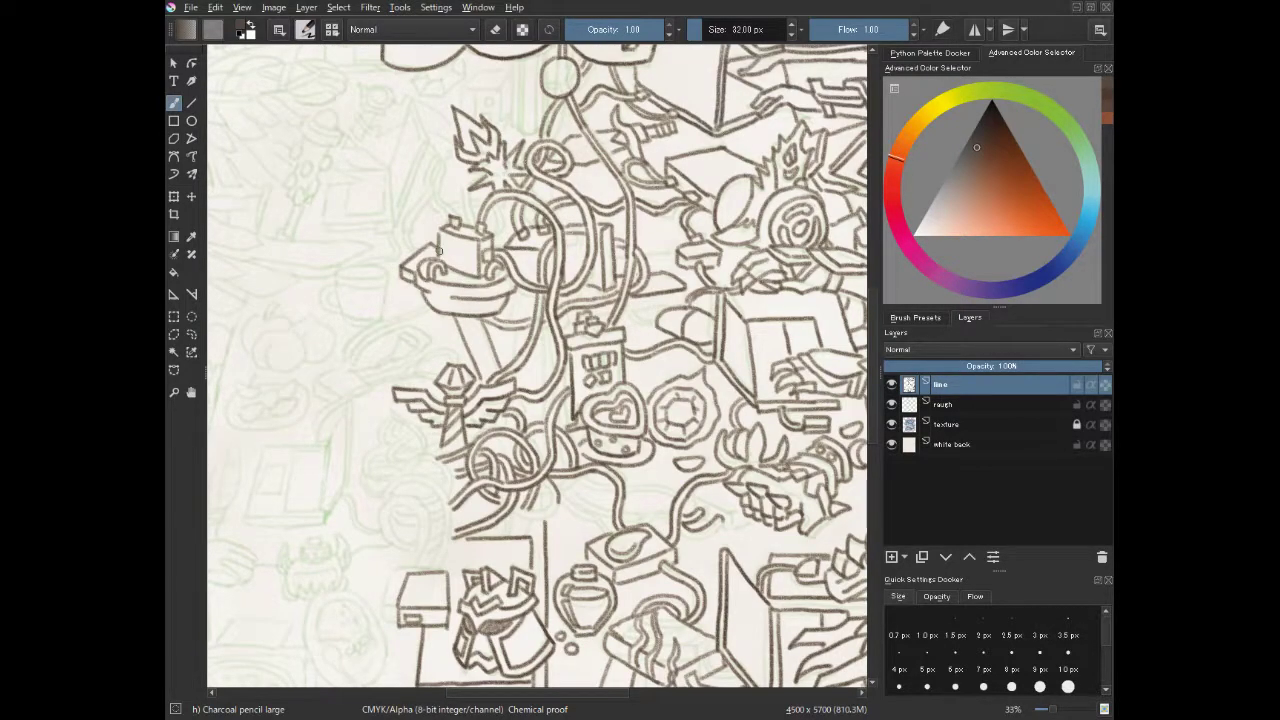
key("minus")
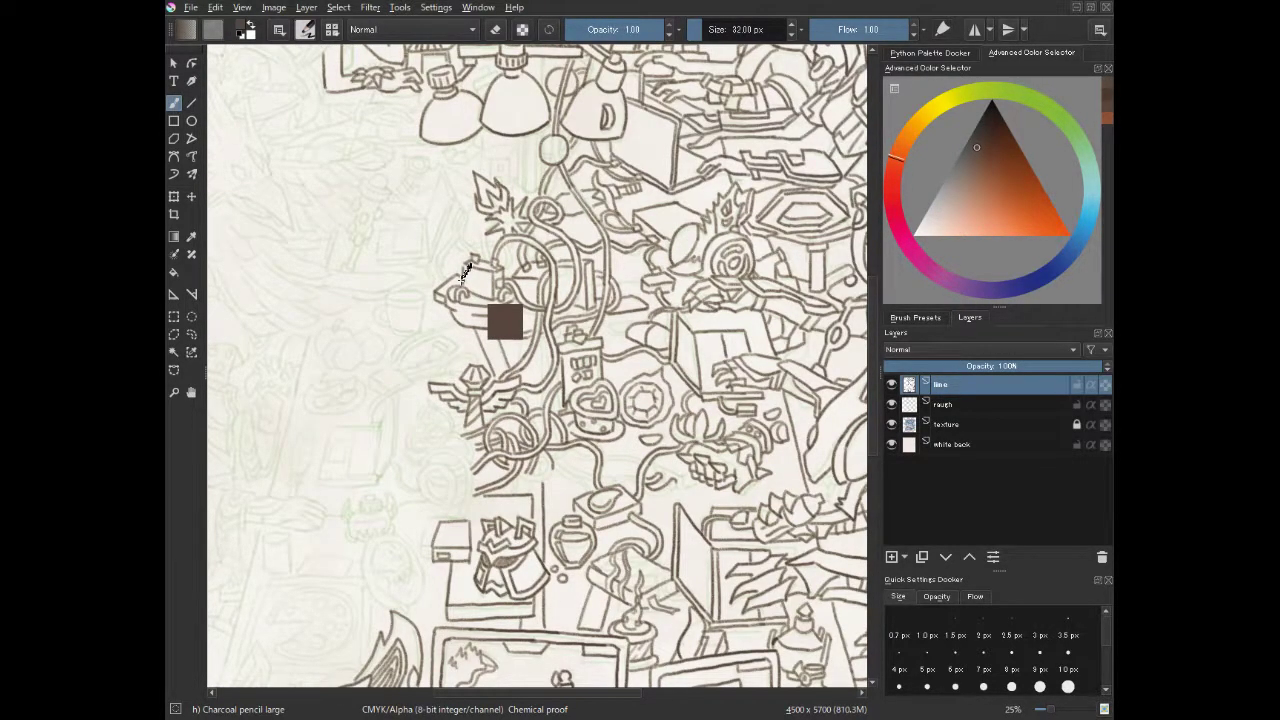
- Ink the curved blade and handle standing between the furry creature's ears, following the rough sketch
left_click_drag(380, 631, 525, 448)
mouse_move(378, 510)
left_mouse_down()
mouse_move(402, 463)
mouse_move(407, 510)
left_mouse_up()
key("ctrl+z")
left_click_drag(399, 464, 412, 510)
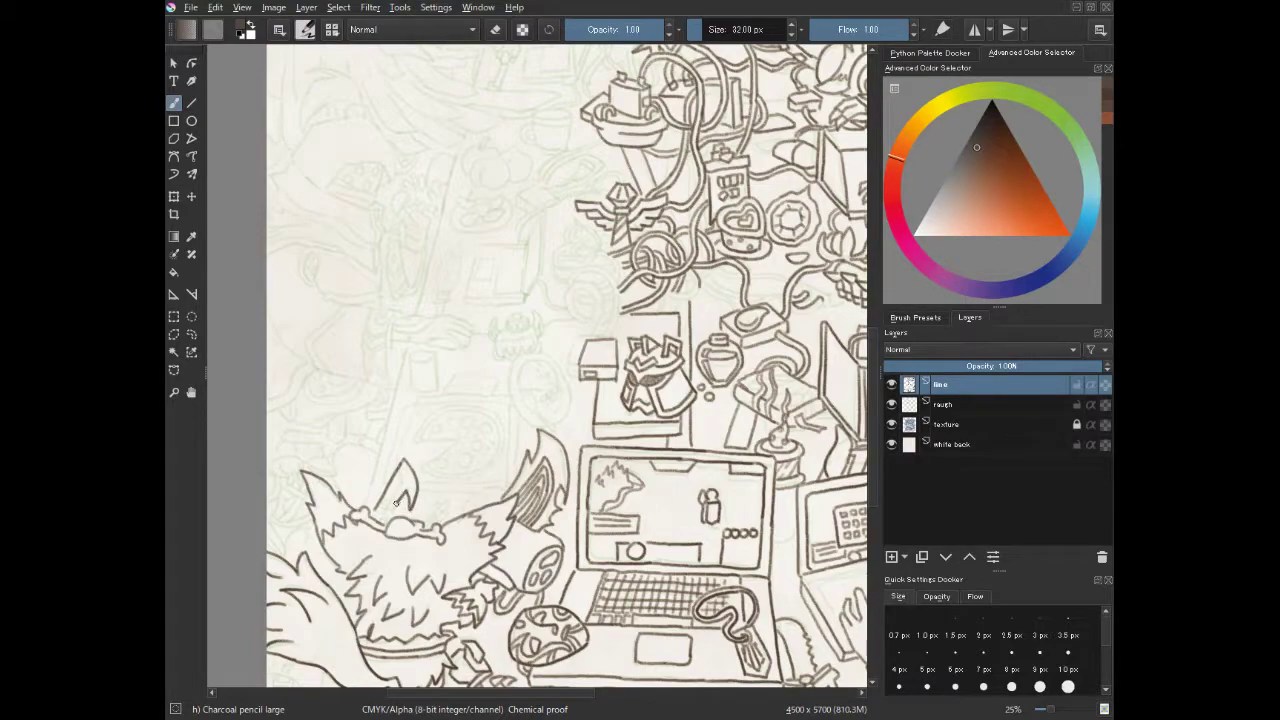
key("ctrl+z")
left_click_drag(407, 490, 393, 508)
- Ink the rounded, dotted food and the flower-like garnish above the creature's ear, redoing strokes that miss the sketch
mouse_move(516, 385)
left_mouse_down()
mouse_move(552, 365)
mouse_move(556, 381)
mouse_move(539, 346)
mouse_move(557, 387)
left_mouse_up()
key("ctrl+z")
key("ctrl+z")
key("ctrl+z")
left_click_drag(479, 256, 508, 276)
key("ctrl+z")
left_click_drag(519, 388, 543, 390)
key("ctrl+z")
key("ctrl+z")
left_click_drag(519, 388, 558, 394)
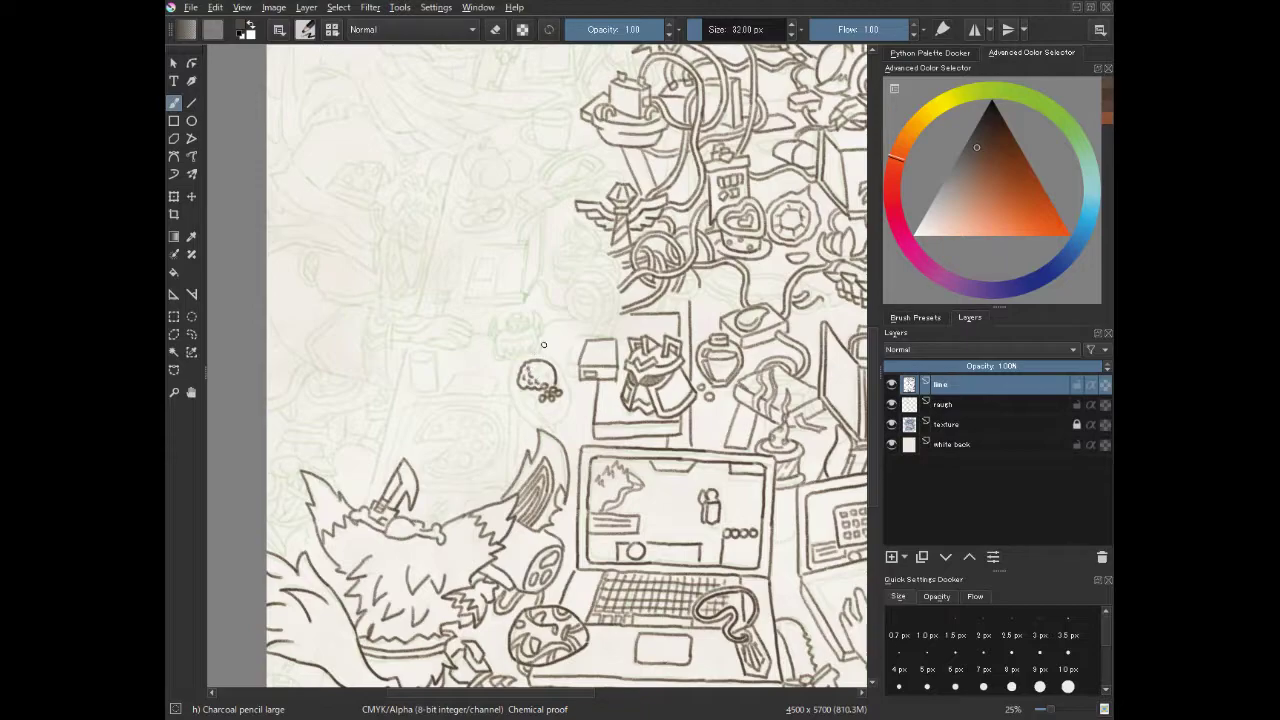
left_click_drag(539, 366, 530, 368)
- Ink the spoon-like shape below the food and the oval plate outline around it
mouse_move(535, 394)
left_mouse_down()
mouse_move(521, 403)
mouse_move(536, 402)
mouse_move(547, 426)
left_mouse_up()
left_click(557, 398, "ctrl")
mouse_move(510, 372)
left_mouse_down()
mouse_move(529, 423)
mouse_move(513, 397)
mouse_move(535, 426)
left_mouse_up()
key("ctrl+z")
mouse_move(513, 366)
left_mouse_down()
mouse_move(540, 352)
mouse_move(564, 376)
mouse_move(568, 414)
mouse_move(536, 425)
left_mouse_up()
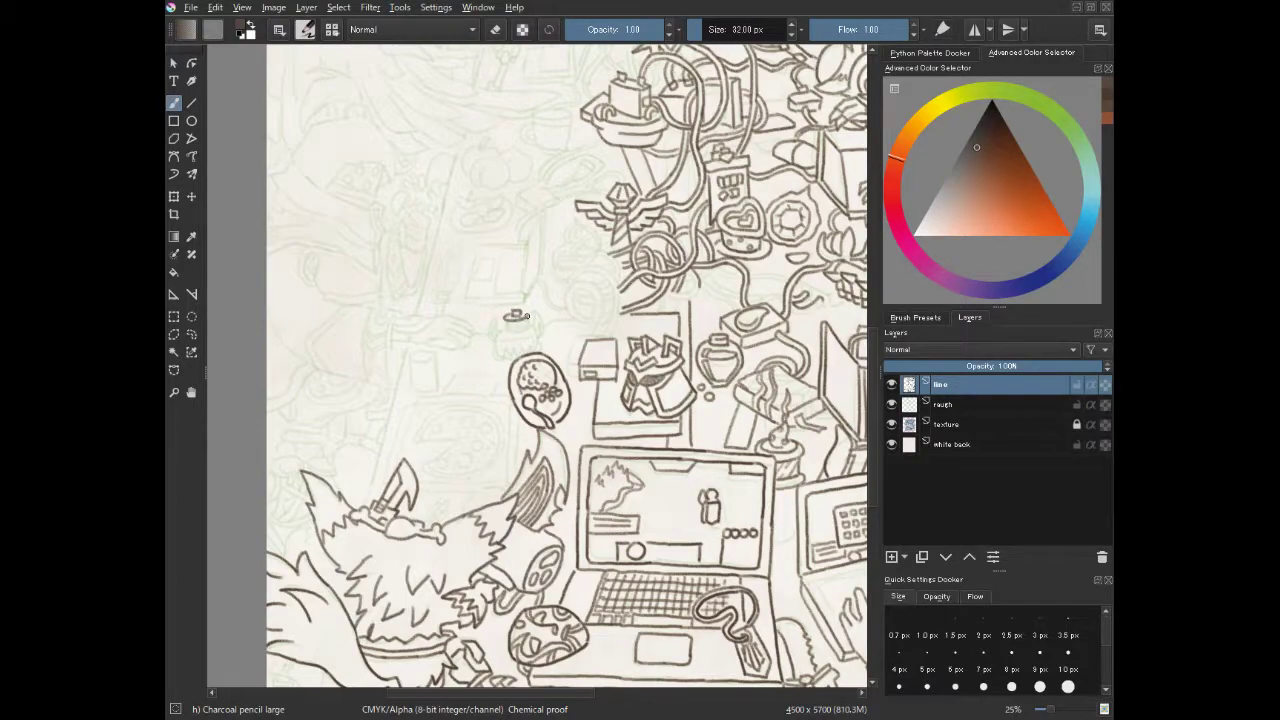
- Ink the small lidded pot with two curved handles just above the plate
mouse_move(515, 314)
left_mouse_down()
mouse_move(529, 325)
mouse_move(505, 326)
mouse_move(526, 328)
left_mouse_up()
mouse_move(531, 322)
left_mouse_down()
mouse_move(538, 310)
mouse_move(535, 336)
left_mouse_up()
mouse_move(497, 319)
left_mouse_down()
mouse_move(491, 339)
mouse_move(493, 325)
left_mouse_up()
left_click_drag(493, 342, 494, 356)
mouse_move(501, 348)
left_mouse_down()
mouse_move(538, 350)
mouse_move(534, 326)
left_mouse_up()
left_click_drag(498, 338, 532, 334)
key("ctrl+z")
- Ink the small drink can with its label on the table beside the pot, and save the document
mouse_move(411, 354)
left_mouse_down()
mouse_move(435, 356)
mouse_move(411, 384)
mouse_move(436, 384)
mouse_move(418, 374)
left_mouse_up()
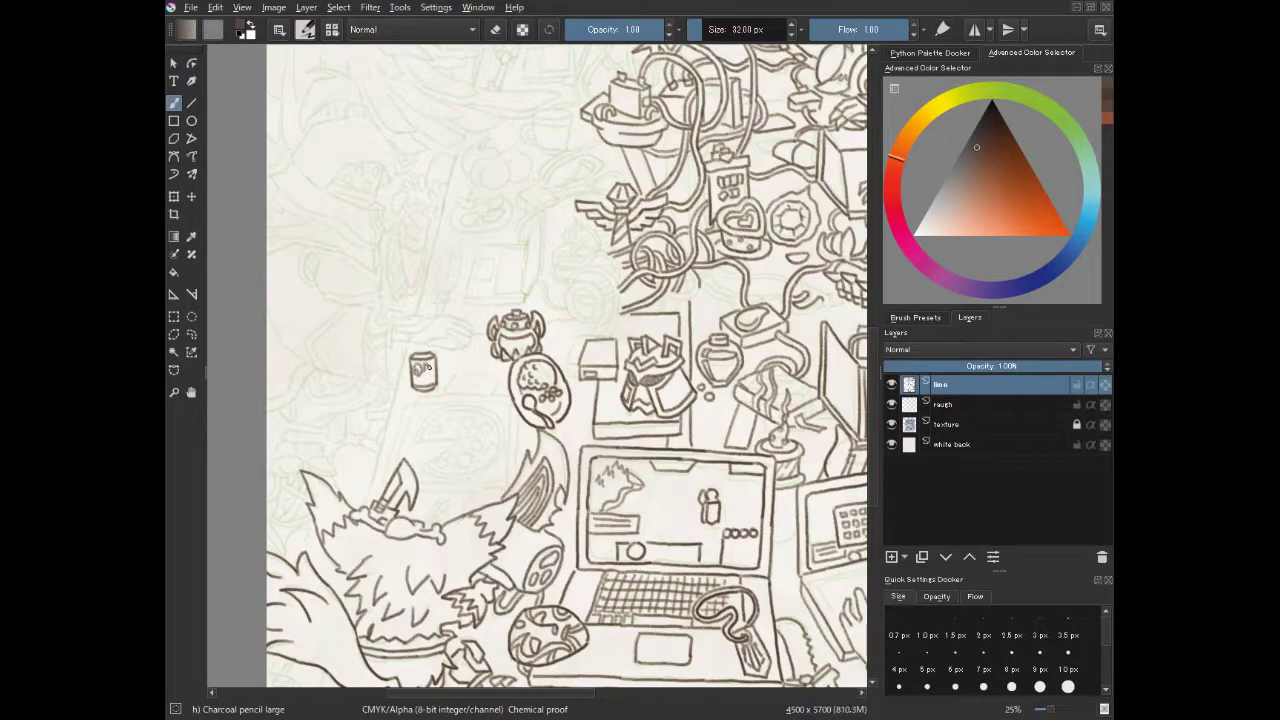
left_click_drag(433, 373, 423, 386)
key("ctrl+s")
- Ink the jagged fur marking across the furry creature's tail
left_click_drag(318, 600, 350, 628)
key("ctrl+z")
left_click_drag(364, 546, 384, 456)
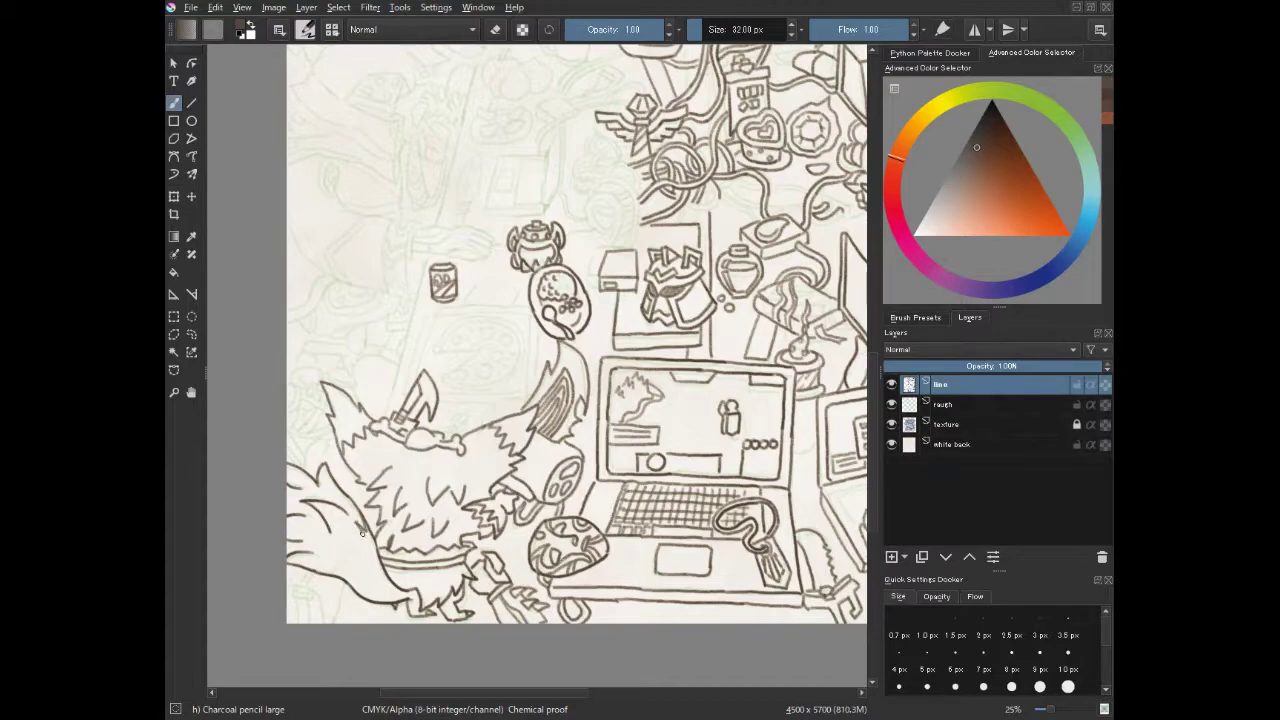
left_click_drag(352, 530, 347, 559)
- Ink the strap and vertical edge lines below the tail in the drawing's lower-left corner
left_click_drag(305, 608, 304, 622)
key("ctrl+z")
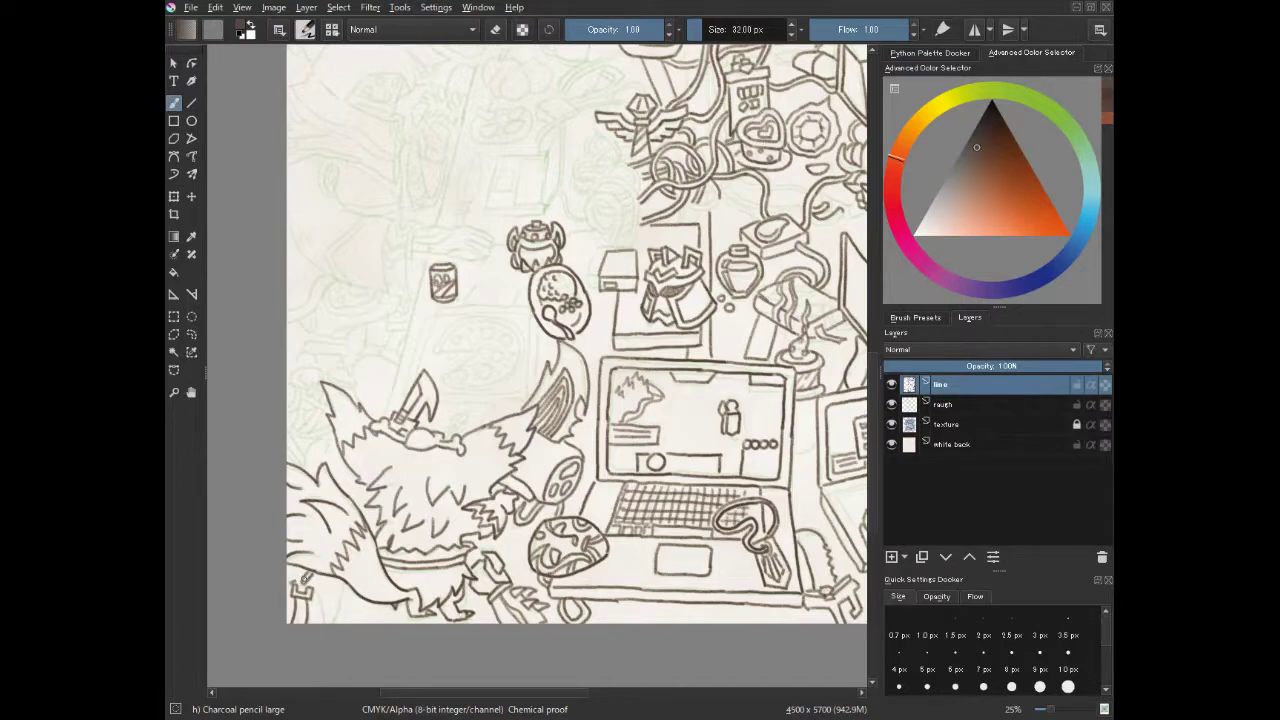
left_click_drag(321, 599, 330, 622)
key("ctrl+z")
key("ctrl+z")
left_click_drag(343, 583, 331, 620)
- Ink the pizza's round crust outline above the furry creature, leaving a gap for the missing slice
scroll(372, 451, "up", 2)
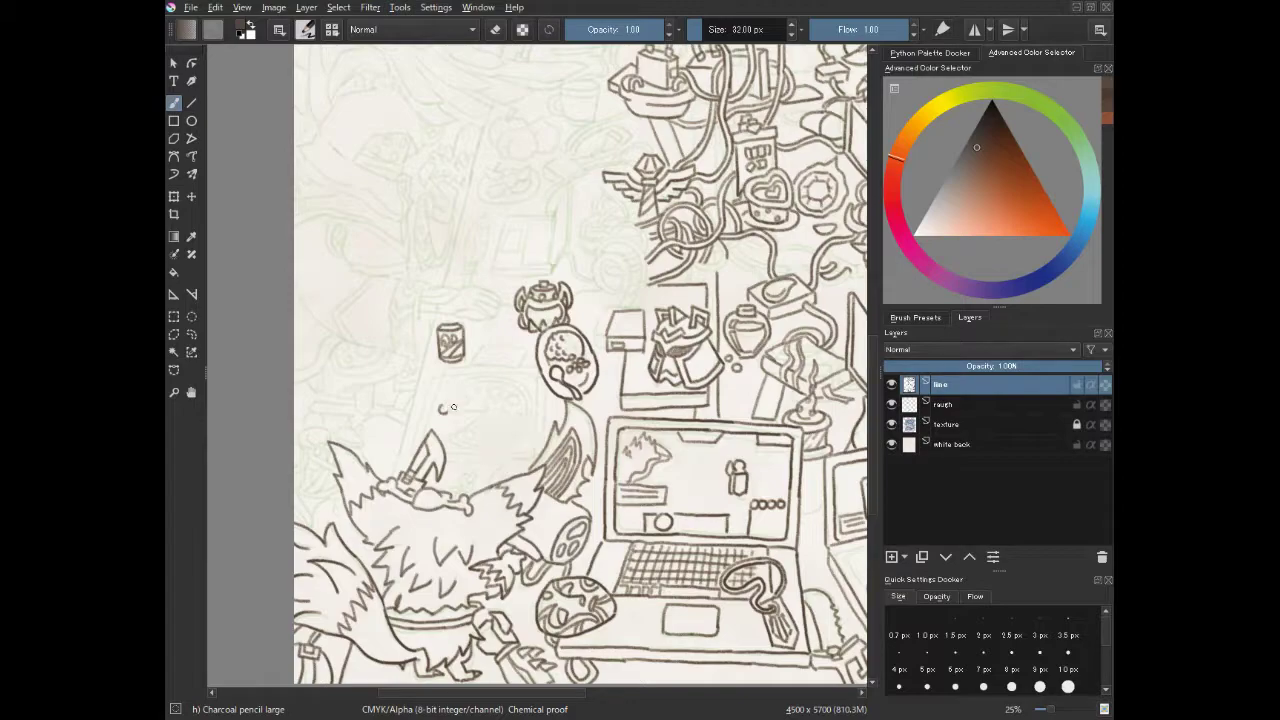
mouse_move(445, 410)
left_mouse_down()
mouse_move(470, 385)
mouse_move(452, 402)
mouse_move(478, 380)
mouse_move(519, 386)
mouse_move(467, 386)
mouse_move(517, 386)
mouse_move(522, 421)
mouse_move(481, 447)
left_mouse_up()
key("ctrl+z")
key("ctrl+z")
key("ctrl+z")
key("ctrl+z")
mouse_move(450, 440)
left_mouse_down()
mouse_move(505, 447)
mouse_move(529, 418)
mouse_move(523, 388)
left_mouse_up()
key("ctrl+z")
key("ctrl+z")
key("ctrl+z")
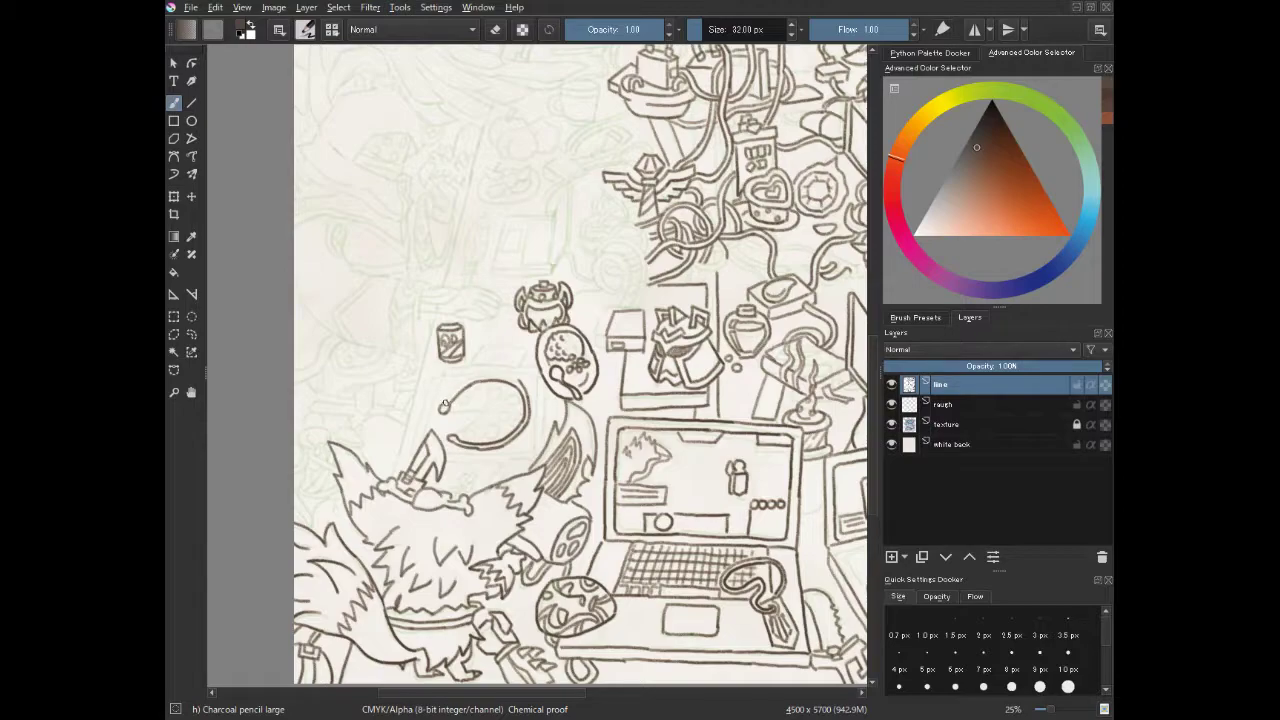
- Touch up the upper crust of the pizza, switching to the Eraser Circle preset and back to Charcoal pencil large
mouse_move(449, 395)
left_mouse_down()
mouse_move(482, 375)
mouse_move(521, 379)
left_mouse_up()
right_click(521, 379)
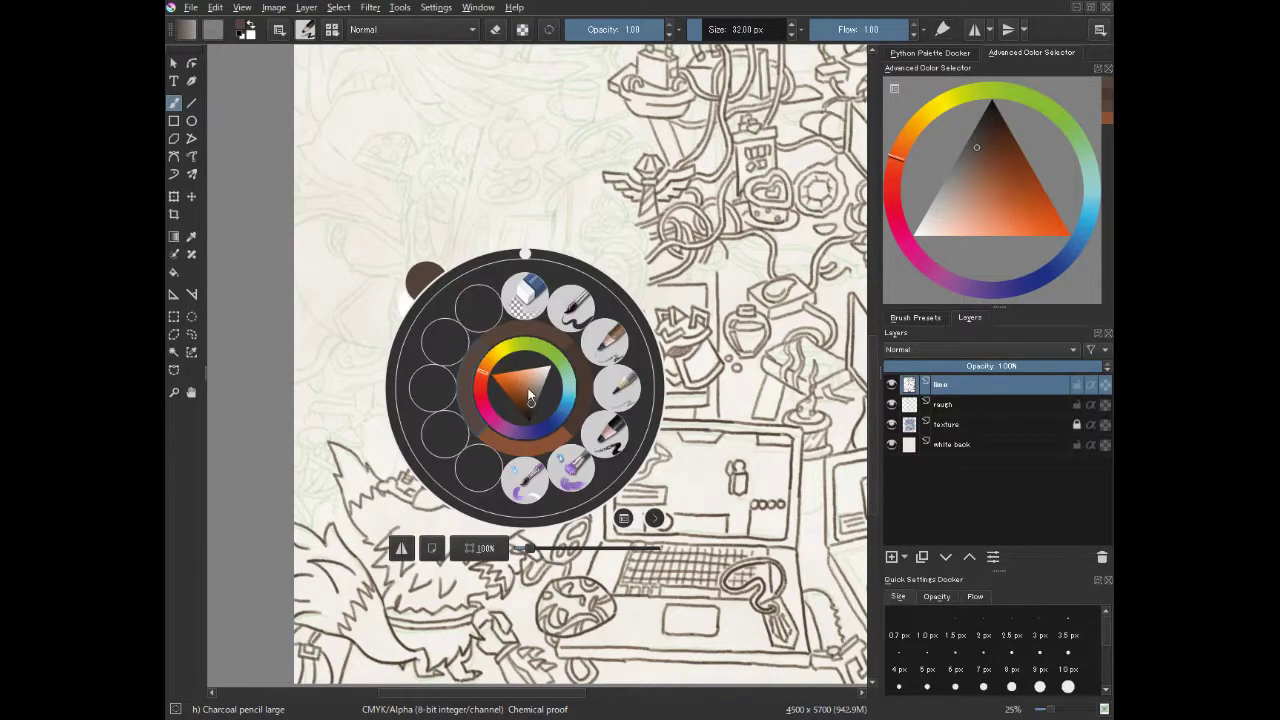
left_click(524, 290)
key("/")
key("/")
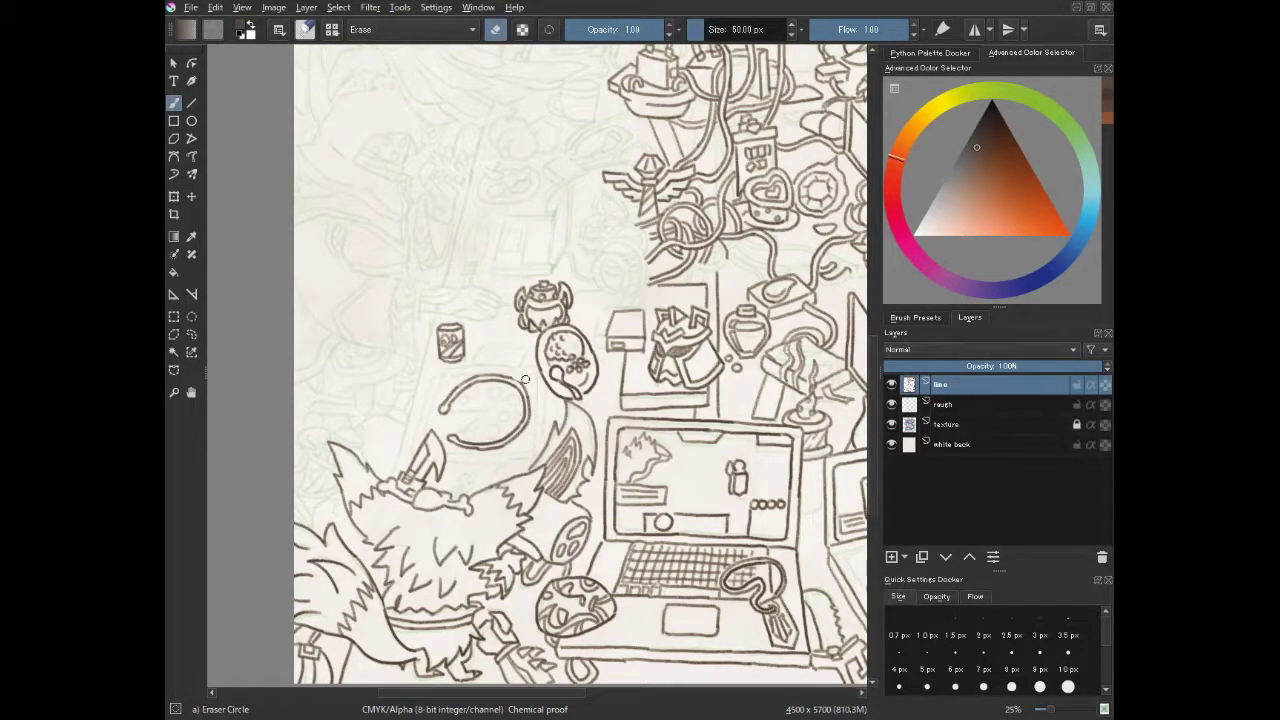
key("slash")
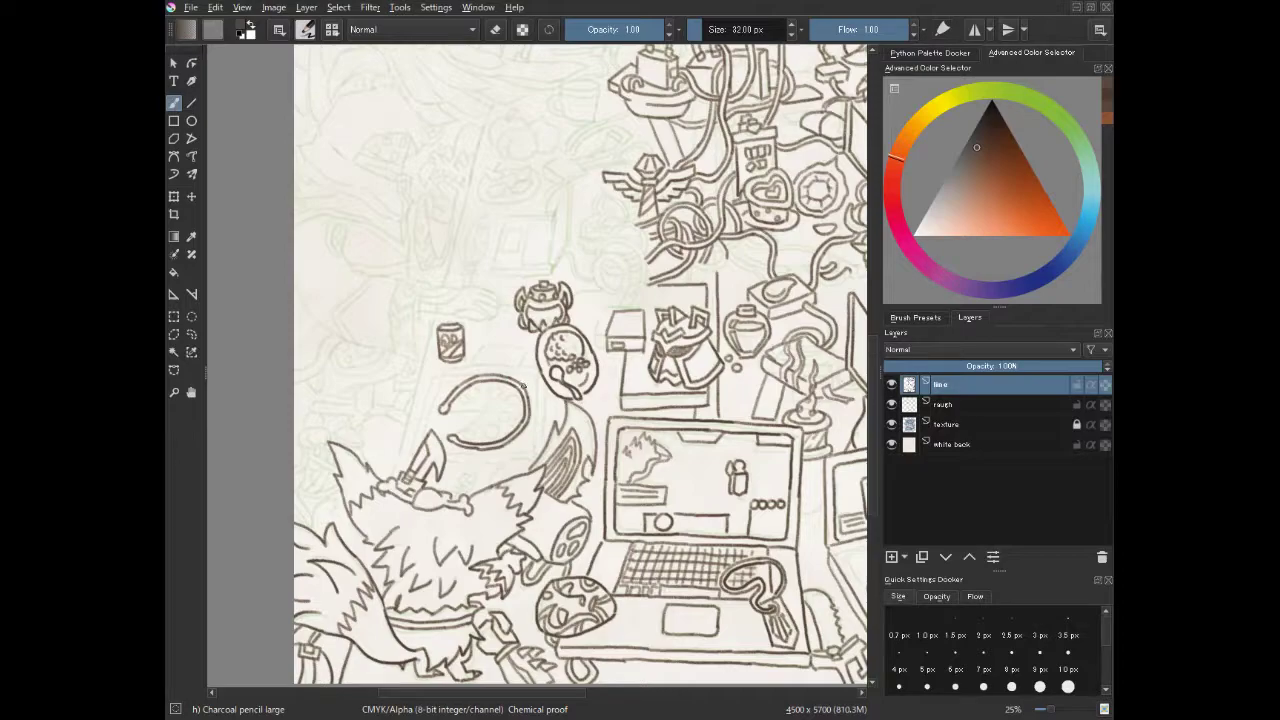
- Ink the pizza's missing-slice edges and round toppings inside the crust
mouse_move(449, 409)
left_mouse_down()
mouse_move(481, 411)
mouse_move(459, 428)
mouse_move(470, 439)
mouse_move(461, 431)
mouse_move(489, 435)
mouse_move(514, 417)
mouse_move(503, 404)
mouse_move(514, 396)
left_mouse_up()
key("ctrl+z")
key("ctrl+z")
key("ctrl+z")
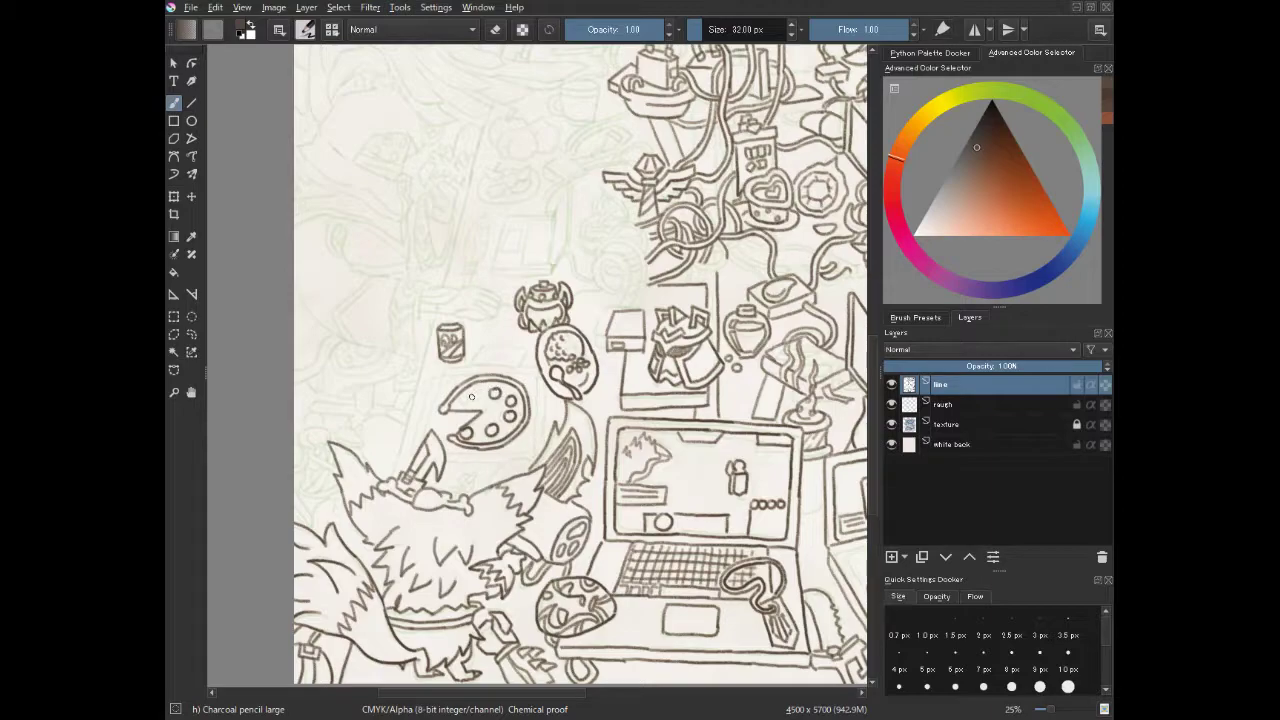
- Ink the slice lines radiating between the pizza's toppings, and save the document
mouse_move(476, 395)
left_mouse_down()
mouse_move(467, 405)
mouse_move(468, 392)
left_mouse_up()
key("ctrl+z")
key("ctrl+z")
left_click_drag(496, 402, 502, 412)
left_click_drag(499, 417, 512, 428)
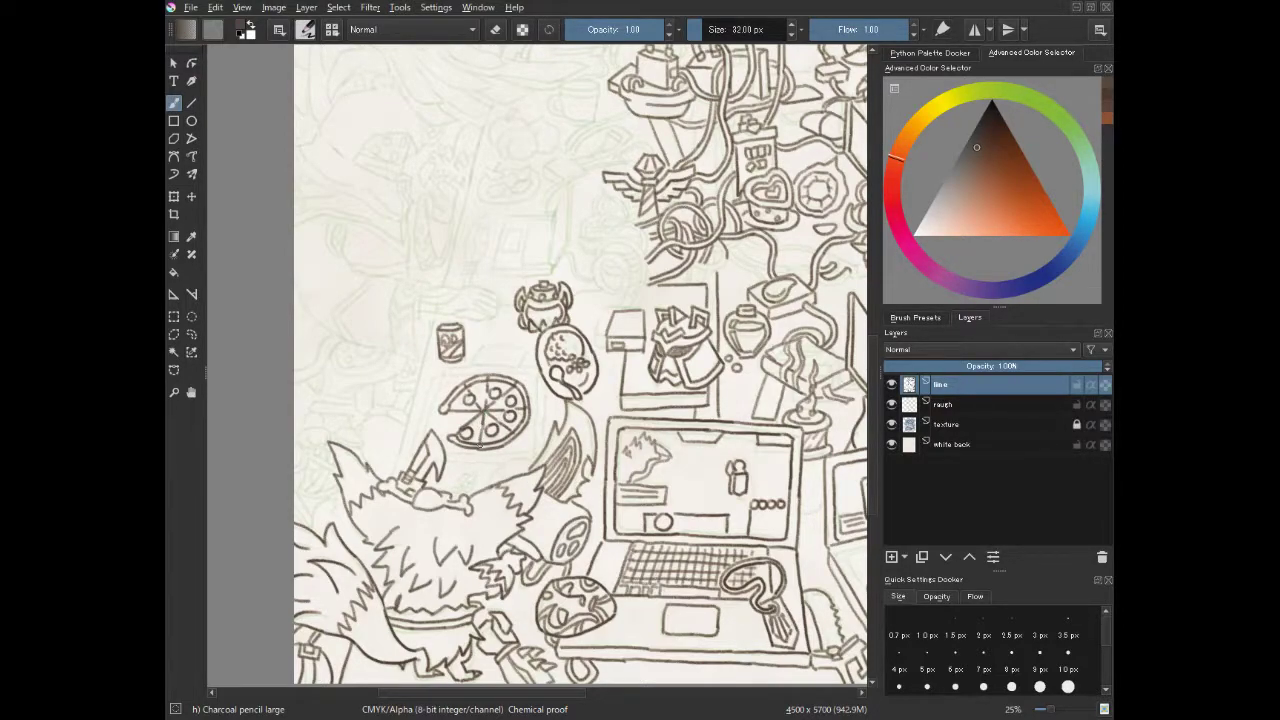
key("ctrl")
key("ctrl+s")
- Ink the pizza box's slanted left side and its straight edge below the pizza
left_click_drag(437, 376, 427, 428)
left_click_drag(432, 374, 411, 448)
key("ctrl+z")
mouse_move(432, 374)
left_mouse_down()
mouse_move(408, 453)
mouse_move(416, 419)
mouse_move(409, 452)
left_mouse_up()
key("ctrl+z")
key("ctrl+z")
left_click_drag(459, 451, 532, 453)
key("ctrl+z")
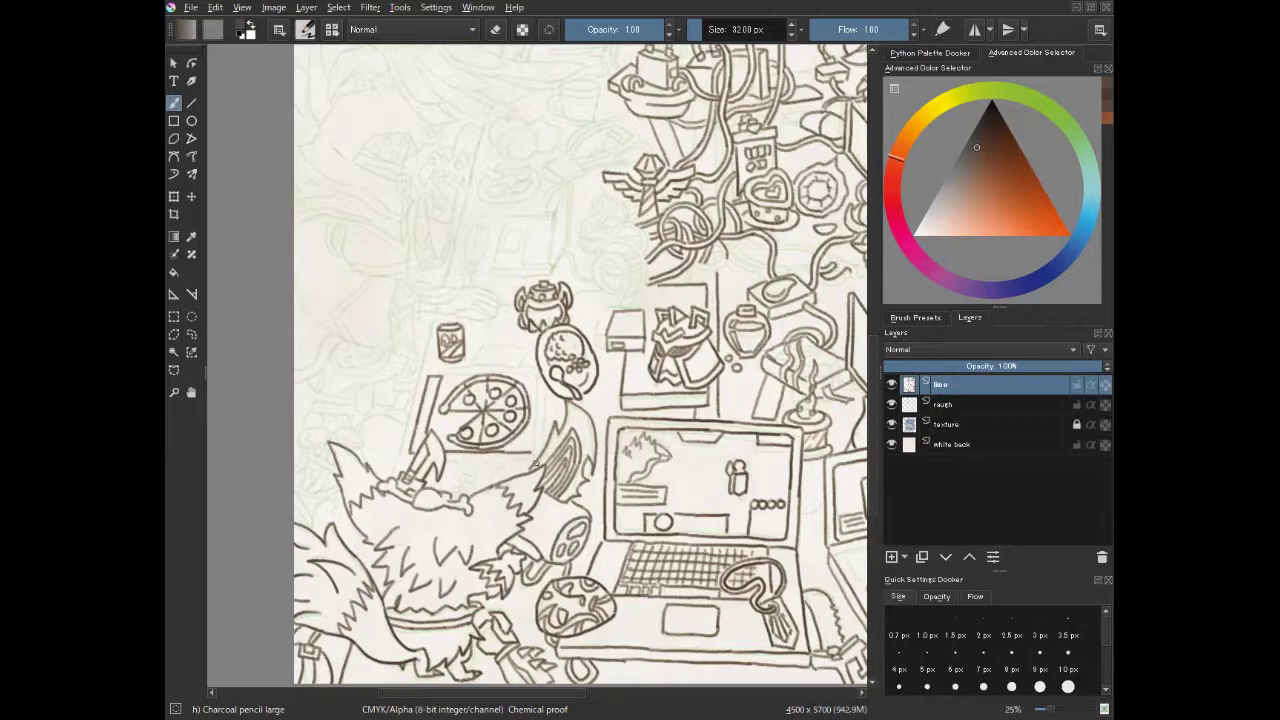
- Ink the curved lines between the pizza box and the creature's ear, plus the small hatched item on its head
mouse_move(527, 461)
left_mouse_down()
mouse_move(485, 485)
mouse_move(519, 459)
left_mouse_up()
key("ctrl+z")
key("ctrl+z")
mouse_move(489, 485)
left_mouse_down()
mouse_move(534, 455)
mouse_move(497, 472)
mouse_move(521, 458)
left_mouse_up()
key("ctrl+z")
left_click_drag(518, 461, 531, 452)
left_click_drag(469, 479, 468, 472)
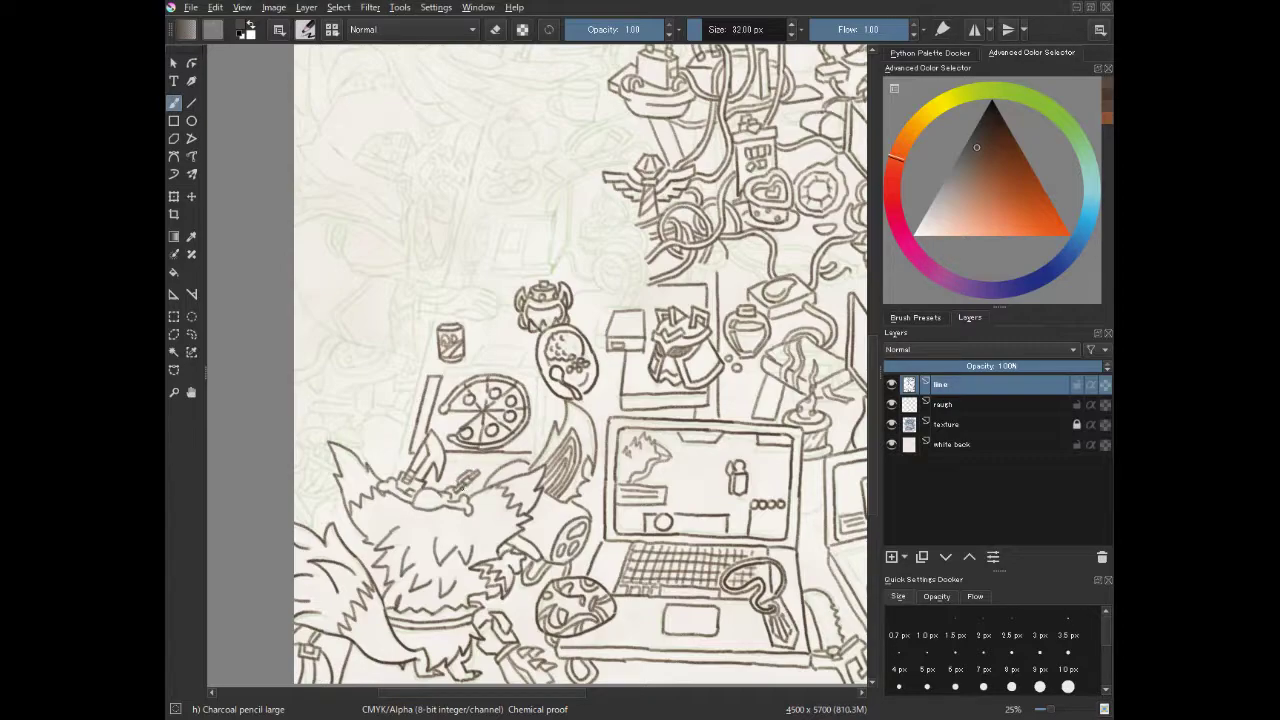
left_click_drag(465, 487, 482, 471)
- Ink the pizza box's top edge and its right edge beside the pizza
left_click_drag(441, 376, 468, 375)
key("ctrl+z")
key("ctrl+z")
mouse_move(512, 375)
left_mouse_down()
mouse_move(535, 377)
mouse_move(533, 452)
left_mouse_up()
key("ctrl+z")
left_click_drag(536, 374, 533, 452)
key("ctrl+z")
left_click_drag(536, 373, 532, 450)
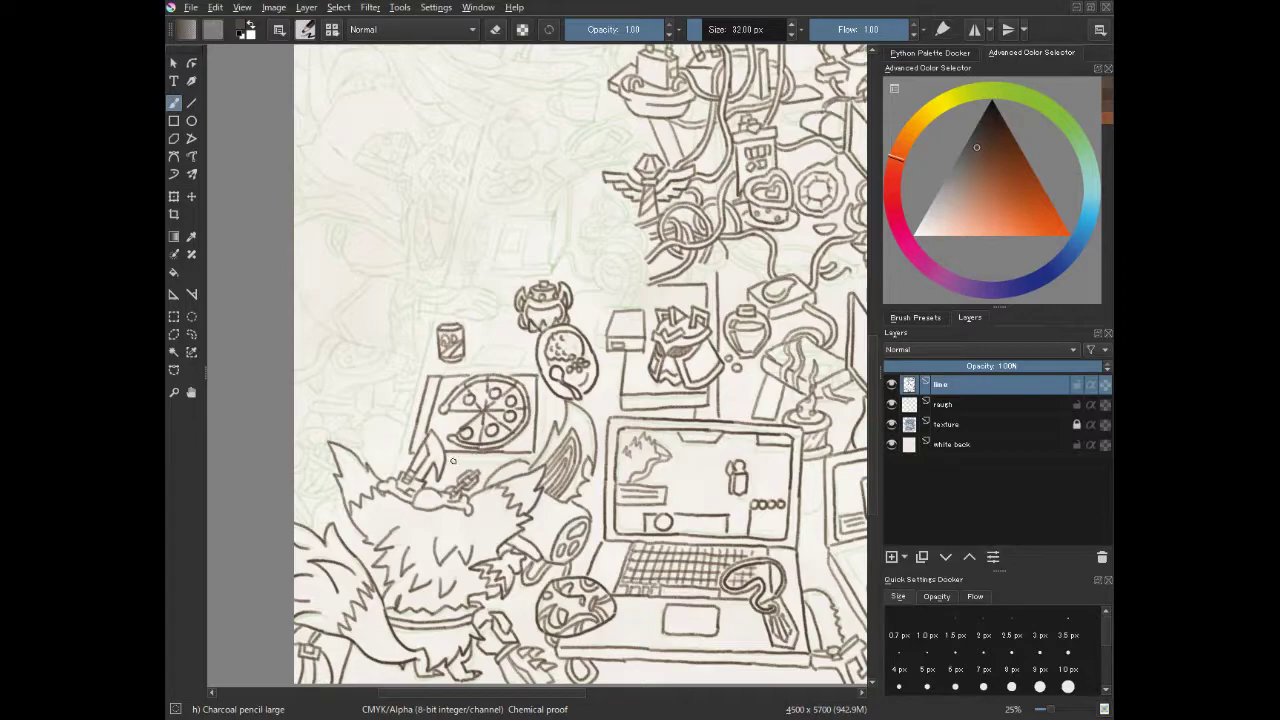
- Ink the pizza box's lower front line and the second line that thickens its right side
left_click_drag(446, 463, 509, 460)
key("ctrl+z")
left_click_drag(548, 388, 548, 442)
key("ctrl+z")
left_click_drag(545, 389, 537, 453)
- Ink the small flat card between the drink can and the plate
mouse_move(469, 367)
left_mouse_down()
mouse_move(512, 369)
mouse_move(482, 345)
mouse_move(523, 343)
mouse_move(517, 363)
left_mouse_up()
key("ctrl+z")
key("ctrl+z")
key("ctrl+z")
key("ctrl+z")
key("ctrl+z")
mouse_move(489, 335)
left_mouse_down()
mouse_move(522, 336)
mouse_move(524, 358)
mouse_move(527, 344)
left_mouse_up()
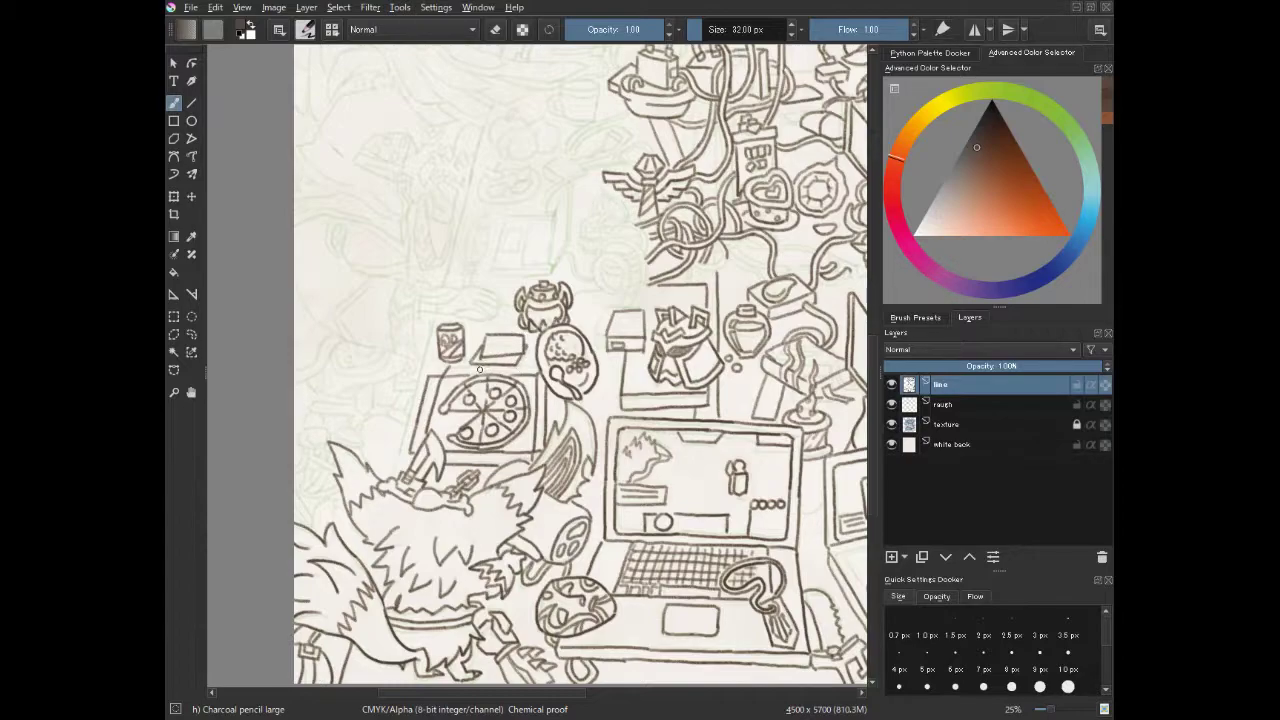
- Ink the remaining lines behind the pizza box, joining them around the can and card
left_click_drag(451, 366, 462, 366)
left_click_drag(517, 362, 533, 365)
left_click_drag(533, 365, 537, 378)
- Ink the narrow slanted screen of the small open laptop above the two-handled pot
scroll(481, 322, "up", 3)
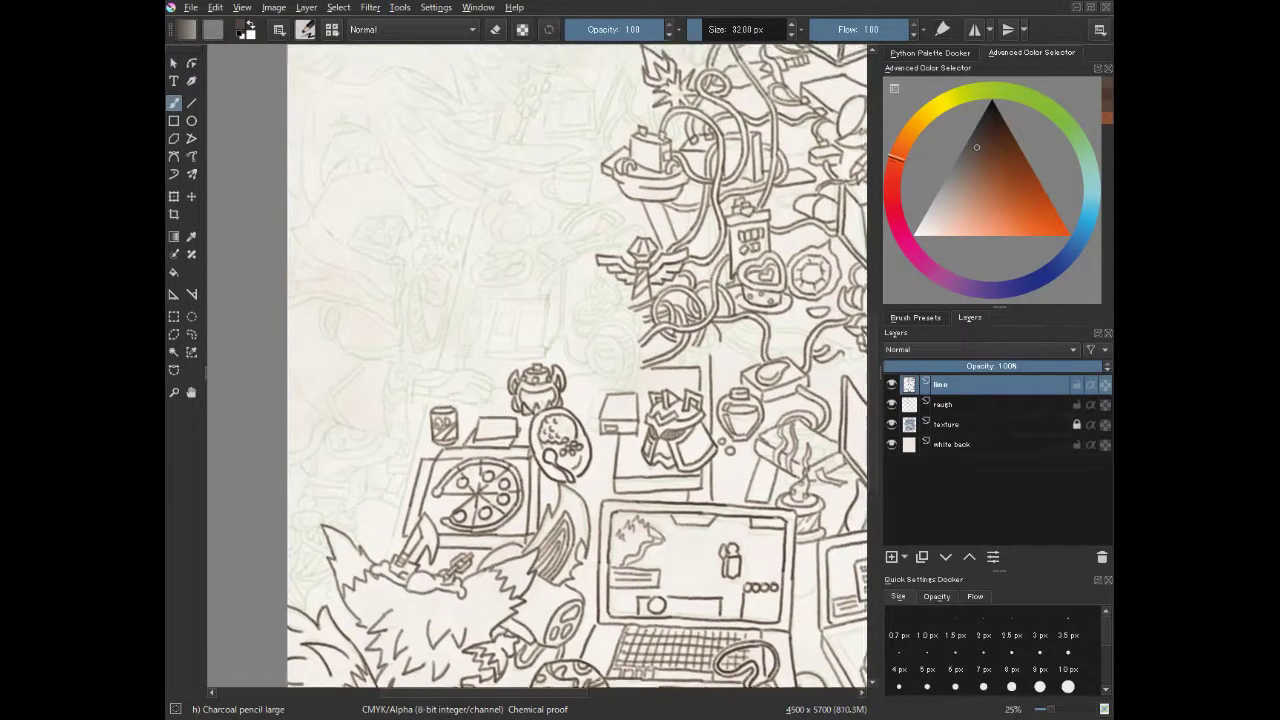
mouse_move(557, 276)
left_mouse_down()
mouse_move(547, 297)
mouse_move(564, 295)
mouse_move(563, 320)
left_mouse_up()
left_click_drag(560, 272, 562, 322)
key("ctrl+z")
mouse_move(561, 271)
left_mouse_down()
mouse_move(544, 349)
mouse_move(563, 324)
mouse_move(545, 353)
left_mouse_up()
key("ctrl+z")
left_click_drag(547, 300, 545, 340)
key("ctrl+z")
left_click_drag(546, 296, 544, 350)
key("ctrl+z")
left_click_drag(547, 298, 544, 350)
left_click_drag(544, 306, 540, 350)
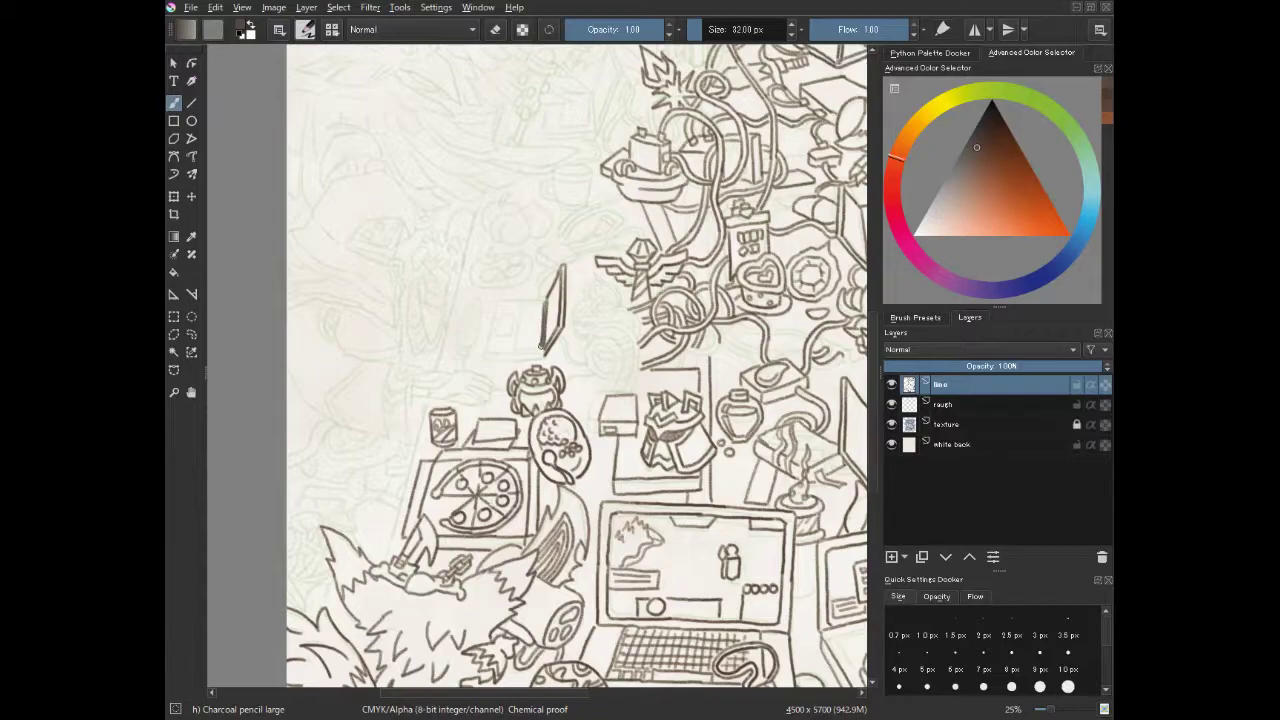
- Ink the small laptop's base with the rectangular panel on it, and save the document
key("ctrl+z")
mouse_move(545, 300)
left_mouse_down()
mouse_move(536, 348)
mouse_move(541, 303)
mouse_move(519, 316)
mouse_move(513, 347)
mouse_move(493, 333)
mouse_move(514, 314)
mouse_move(493, 334)
mouse_move(513, 333)
mouse_move(494, 333)
mouse_move(513, 333)
mouse_move(500, 302)
mouse_move(541, 299)
mouse_move(496, 308)
mouse_move(486, 348)
mouse_move(546, 356)
mouse_move(500, 355)
mouse_move(538, 354)
left_mouse_up()
key("ctrl+z")
key("ctrl+z")
key("ctrl+z")
key("ctrl+z")
key("ctrl+z")
key("ctrl+z")
left_click(546, 244, "ctrl")
key("ctrl+s")
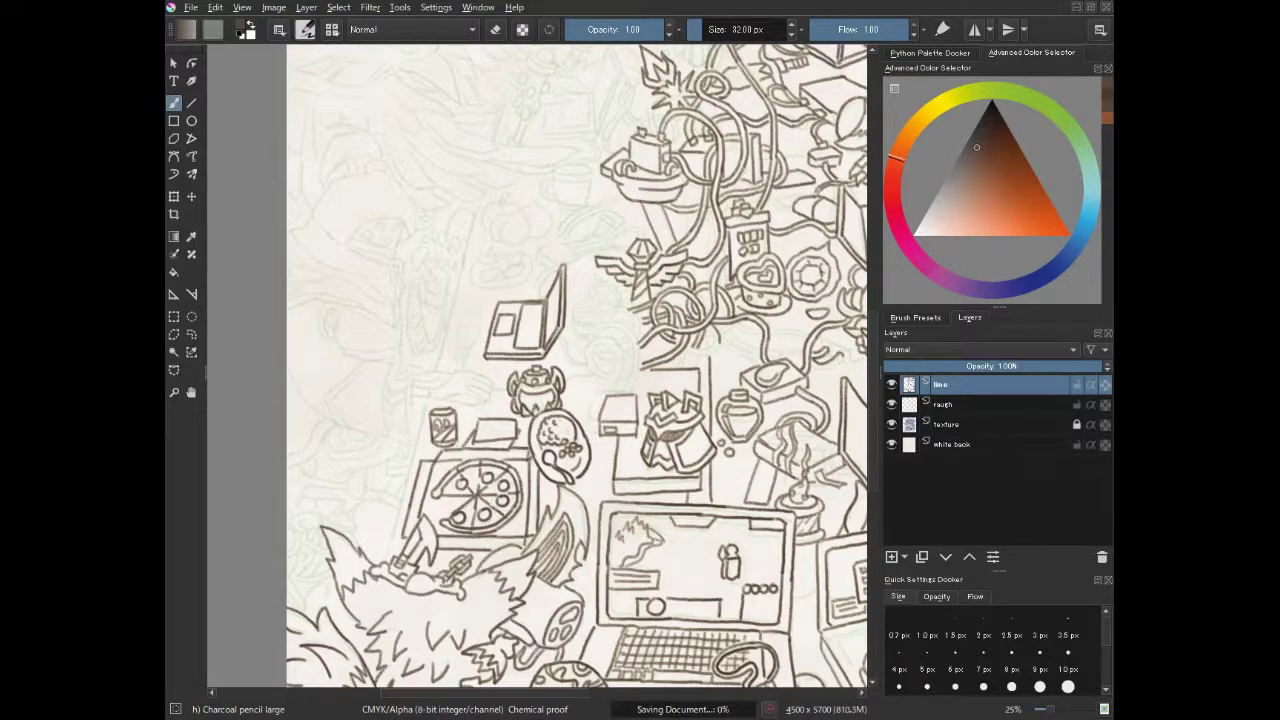